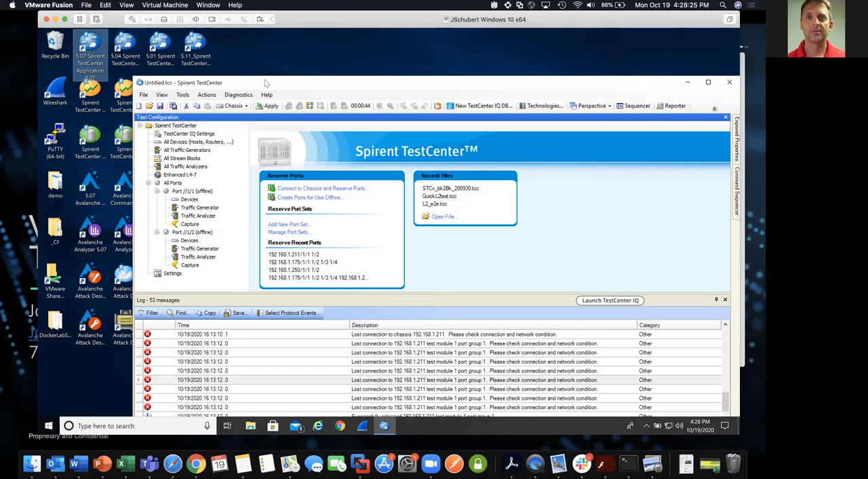
{"action": "left_click_drag", "start_coordinate": [266, 82], "coordinate": [246, 38]}
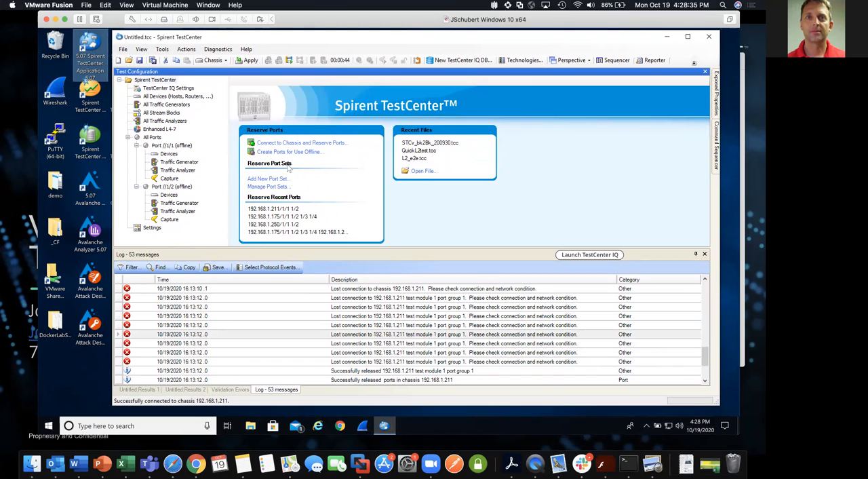
{"action": "left_click", "coordinate": [214, 61]}
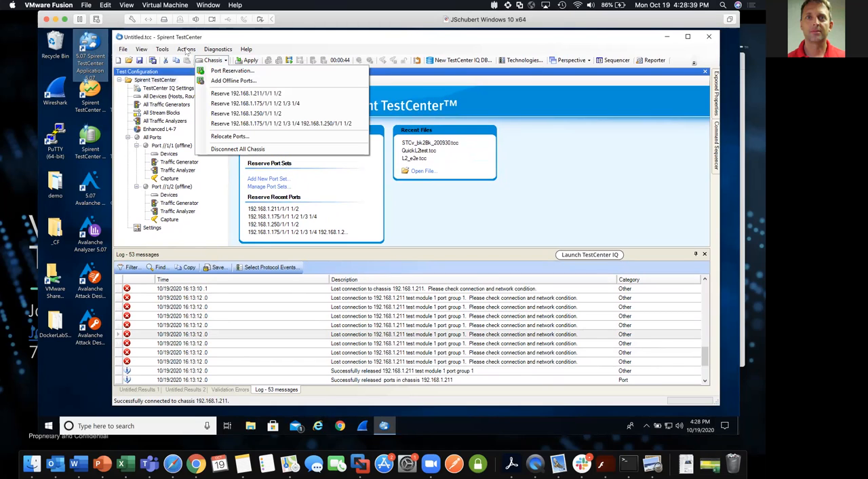
{"action": "left_click", "coordinate": [186, 50]}
{"action": "mouse_move", "coordinate": [203, 61]}
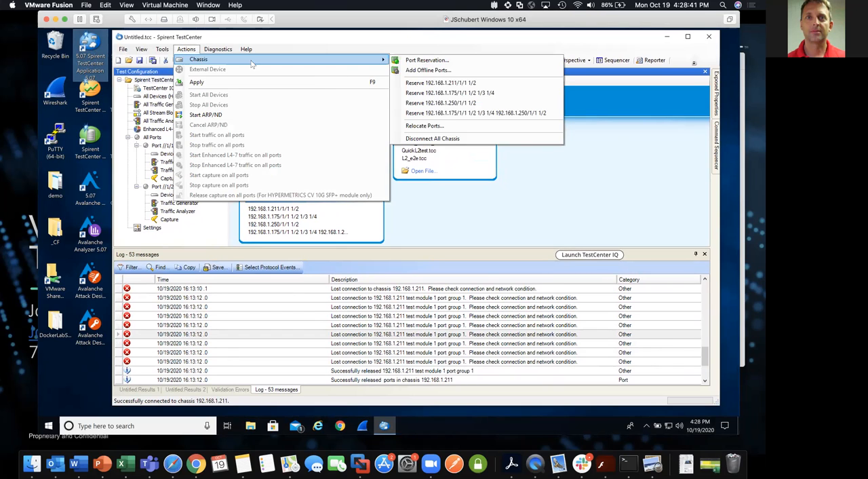
{"action": "left_click", "coordinate": [391, 43]}
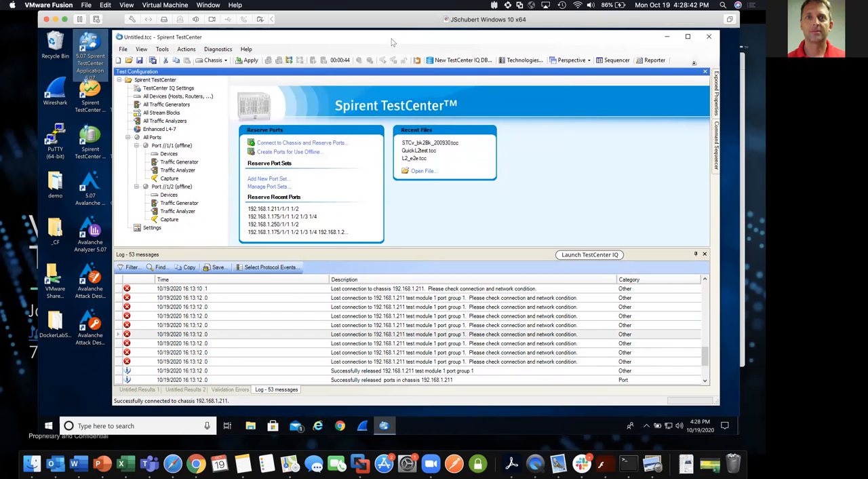
Open the port selection for connecting to a chassis and reserving its ports.
{"action": "left_click", "coordinate": [318, 142]}
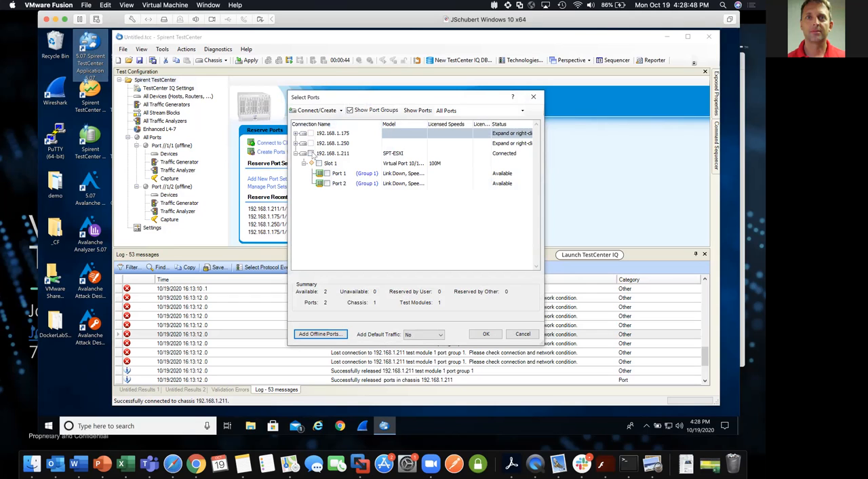
{"action": "left_click", "coordinate": [323, 109]}
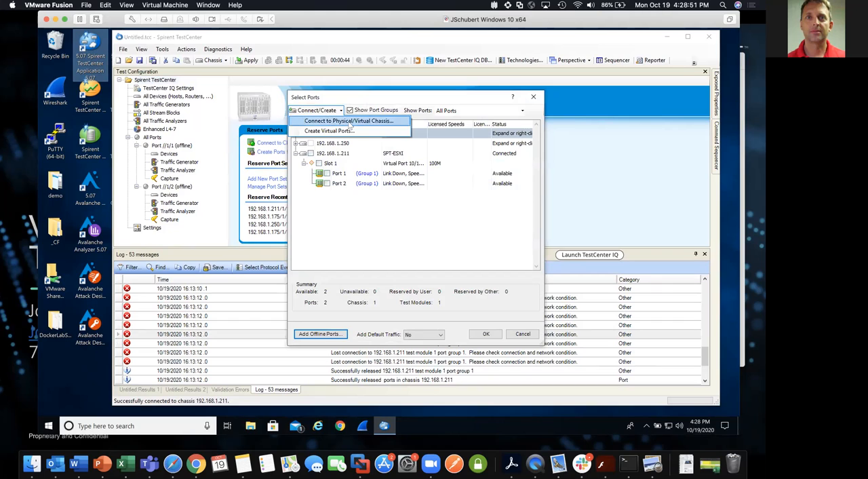
{"action": "left_click", "coordinate": [351, 122]}
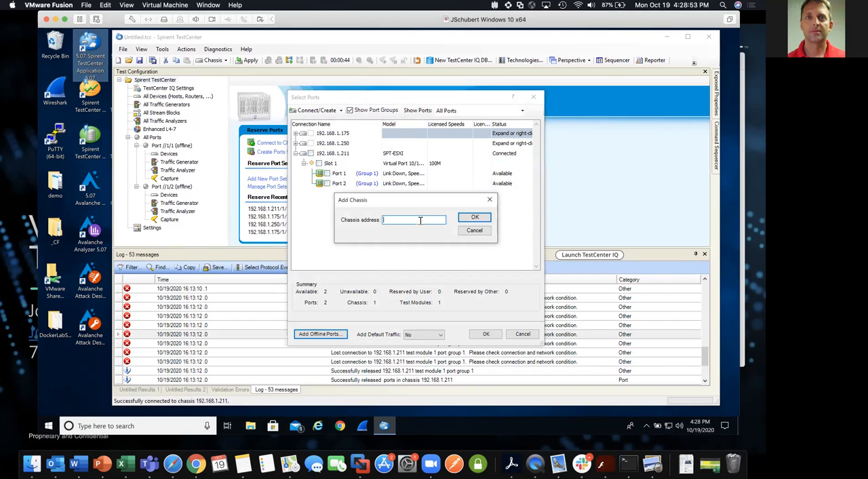
{"action": "left_click", "coordinate": [477, 231]}
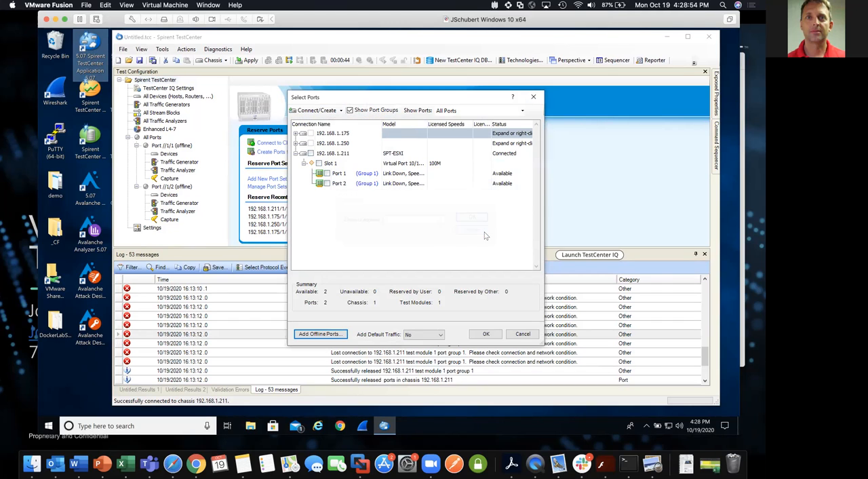
Reserve all ports of chassis 192.168.1.211 with L3 default traffic, and start traffic on all ports.
{"action": "left_click", "coordinate": [311, 154]}
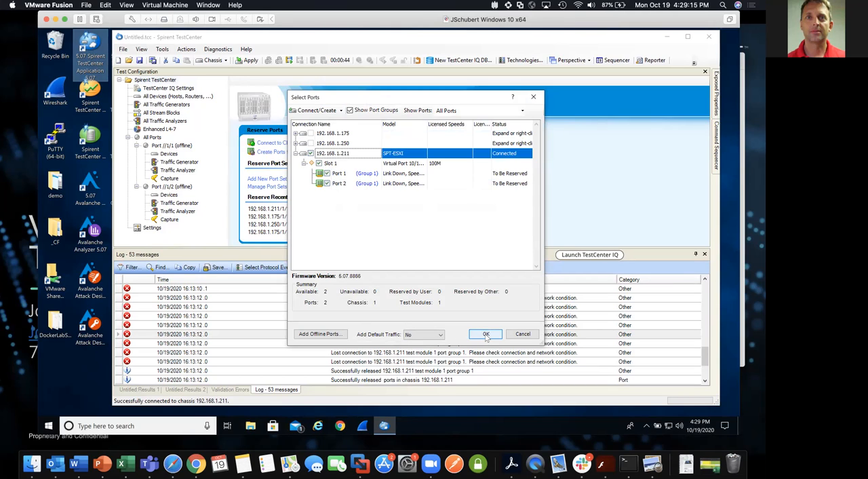
{"action": "left_click", "coordinate": [441, 335]}
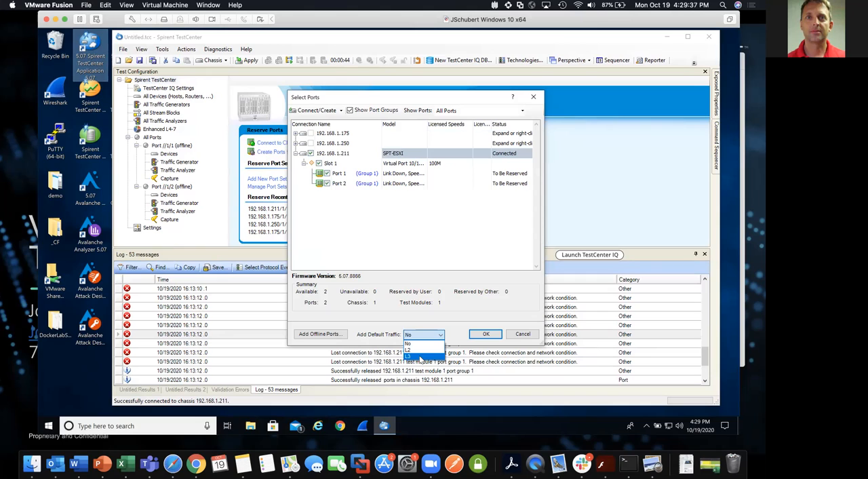
{"action": "left_click", "coordinate": [421, 358]}
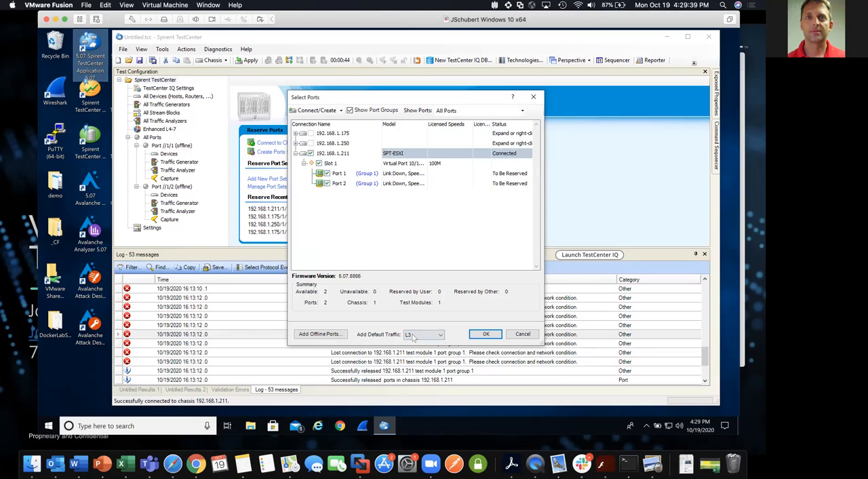
{"action": "left_click", "coordinate": [486, 335]}
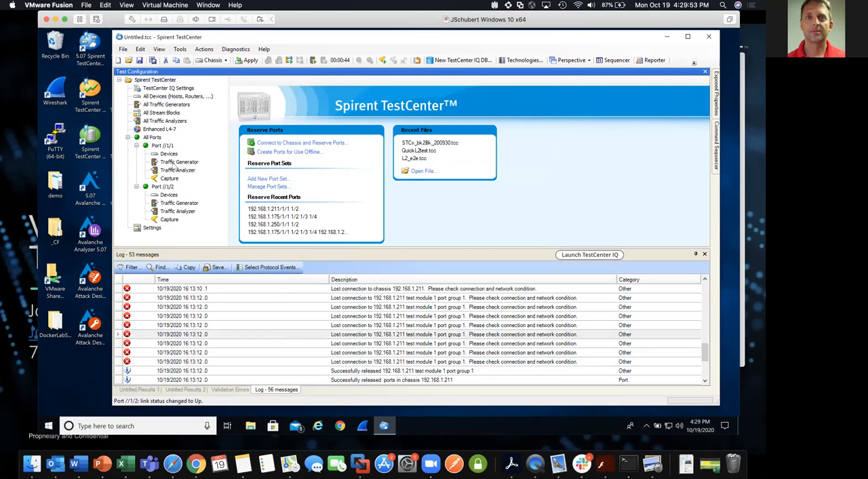
{"action": "left_click", "coordinate": [313, 61]}
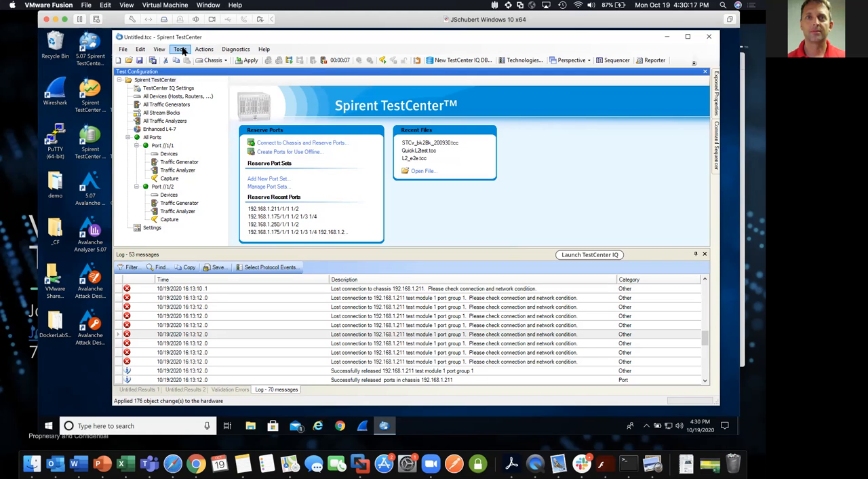
Load a custom Results 1 layout of 3 columns and 1 row, and widen the Detailed Stream Results pane.
{"action": "left_click", "coordinate": [163, 50]}
{"action": "mouse_move", "coordinate": [190, 180]}
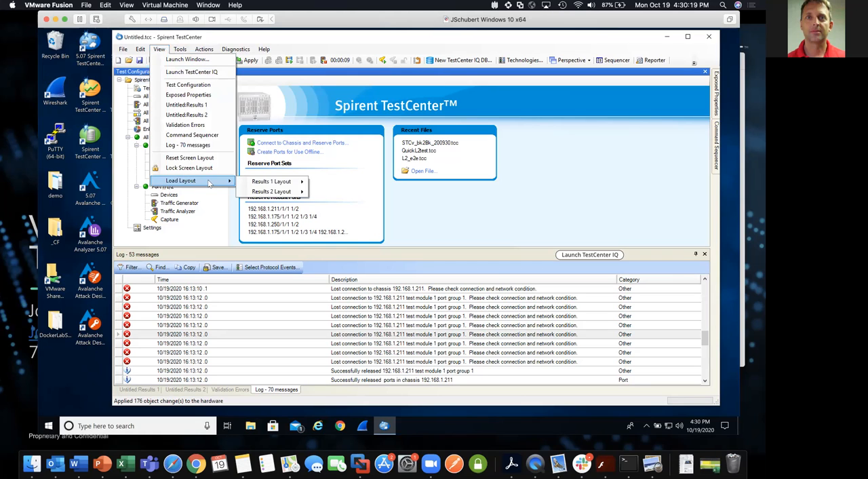
{"action": "mouse_move", "coordinate": [278, 182]}
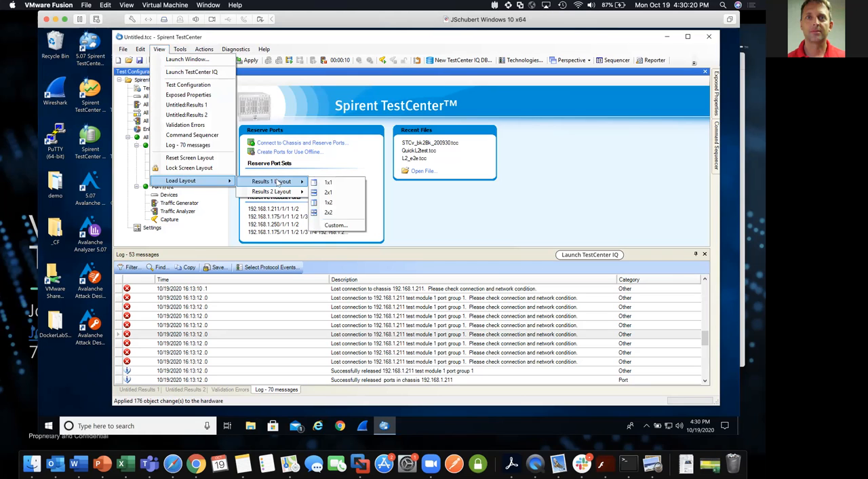
{"action": "left_click", "coordinate": [332, 225]}
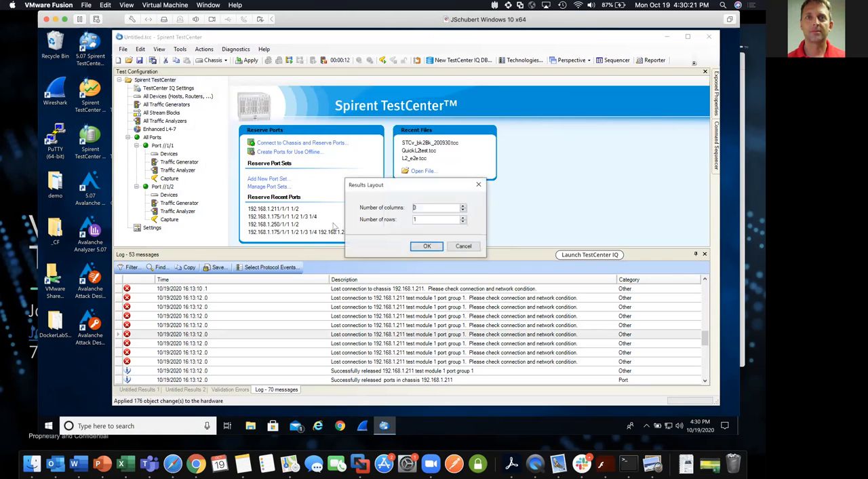
{"action": "left_click", "coordinate": [427, 246]}
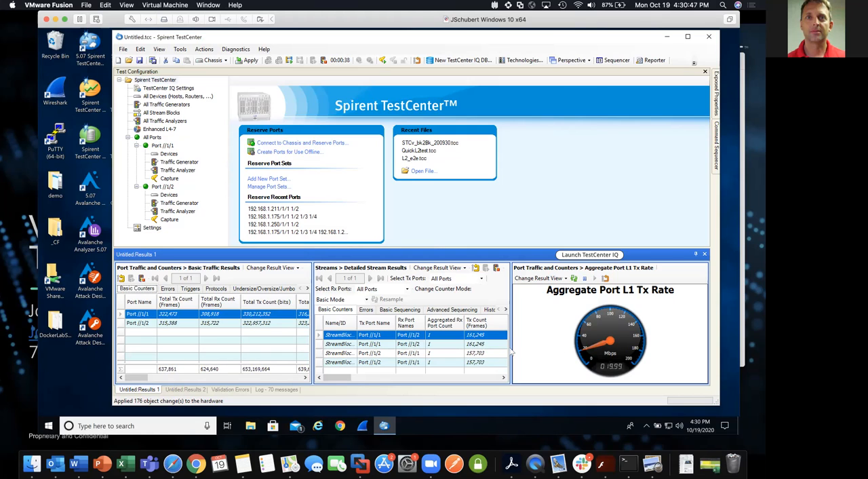
{"action": "left_click_drag", "start_coordinate": [530, 340], "coordinate": [567, 345]}
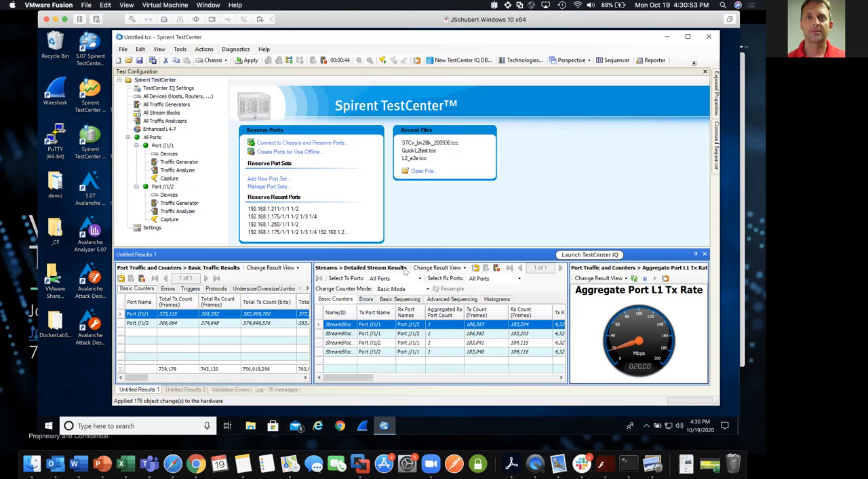
Browse the Port Traffic and Counters and the Streams system views available for the Detailed Stream Results pane.
{"action": "left_click", "coordinate": [440, 268]}
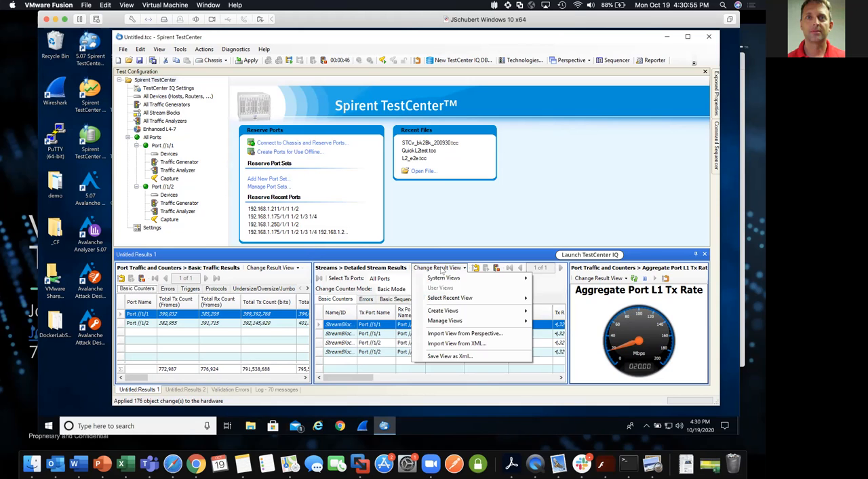
{"action": "mouse_move", "coordinate": [502, 280]}
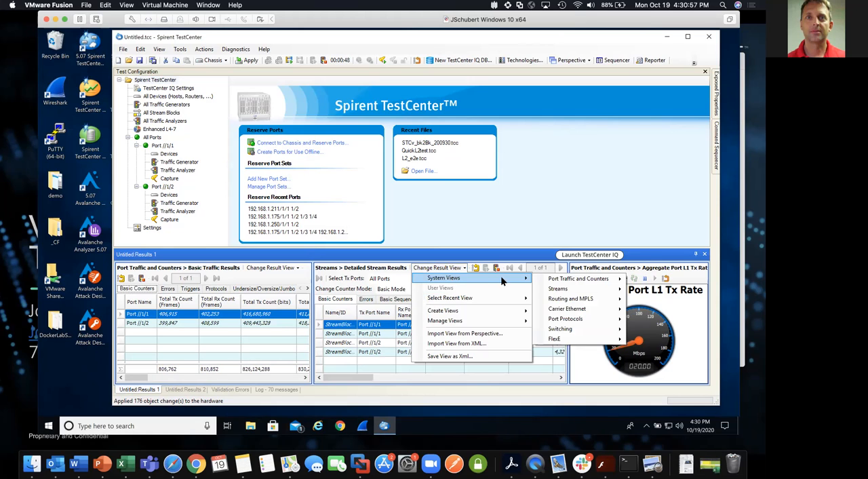
{"action": "mouse_move", "coordinate": [556, 279]}
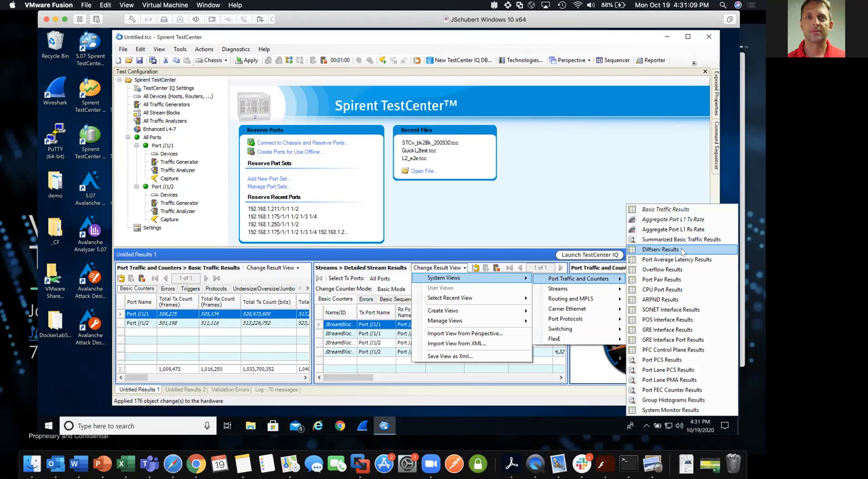
{"action": "mouse_move", "coordinate": [613, 292]}
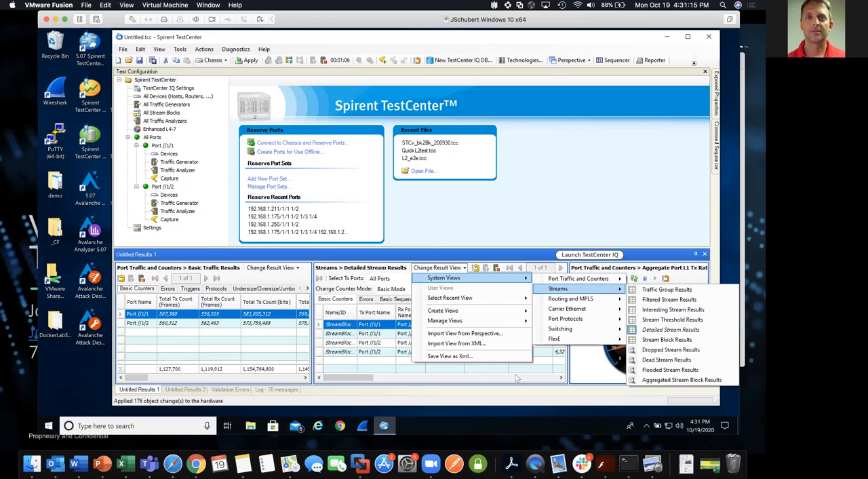
{"action": "left_click", "coordinate": [677, 332]}
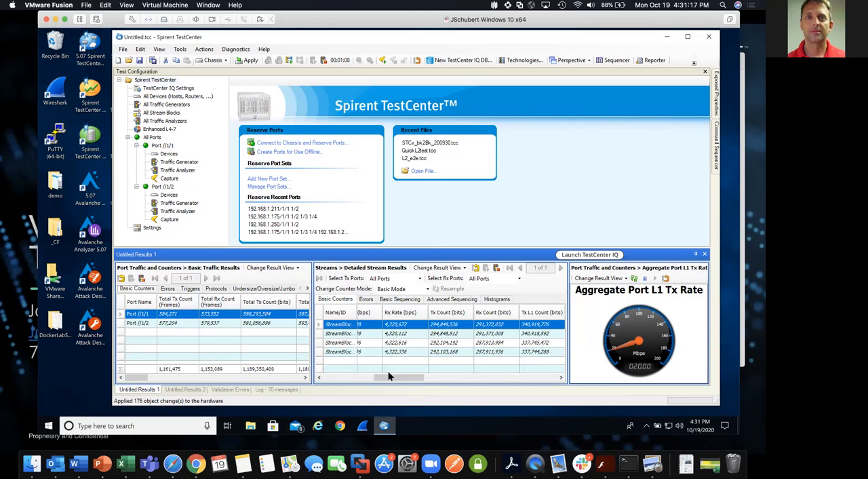
Review the basic counters, errors and basic sequencing of the Detailed Stream Results.
{"action": "left_click_drag", "start_coordinate": [390, 378], "coordinate": [342, 372]}
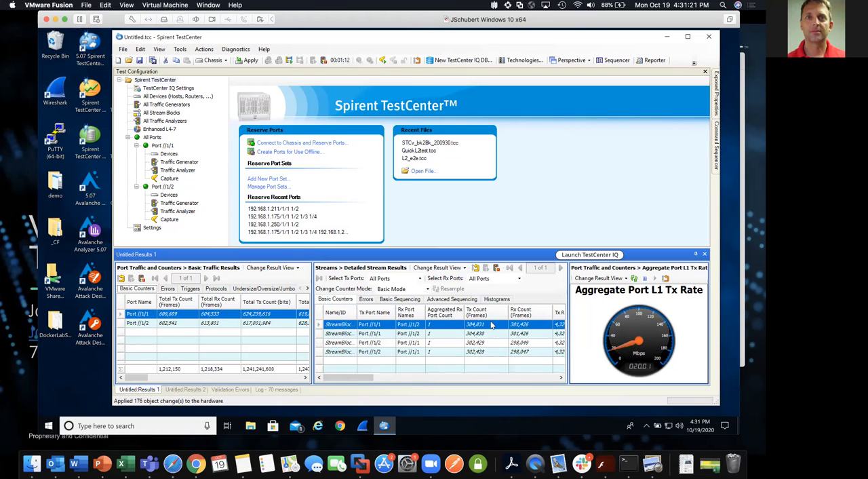
{"action": "left_click", "coordinate": [365, 299]}
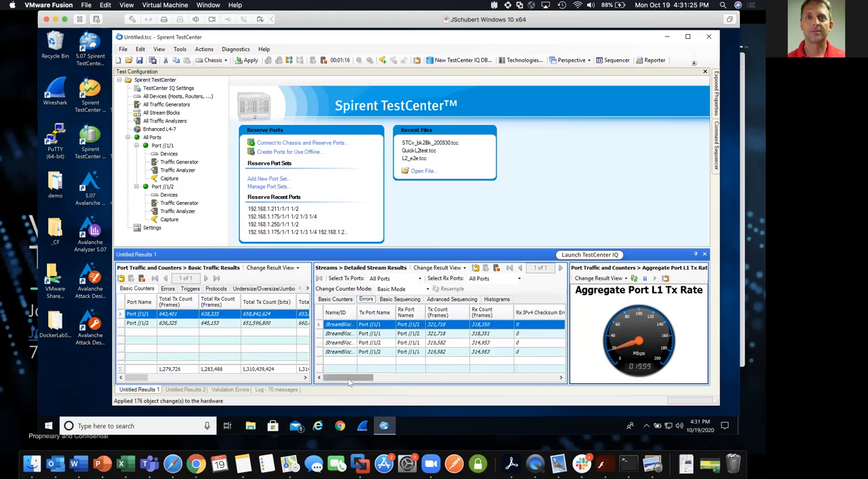
{"action": "mouse_move", "coordinate": [353, 378]}
{"action": "left_mouse_down"}
{"action": "mouse_move", "coordinate": [507, 371]}
{"action": "mouse_move", "coordinate": [339, 374]}
{"action": "left_mouse_up"}
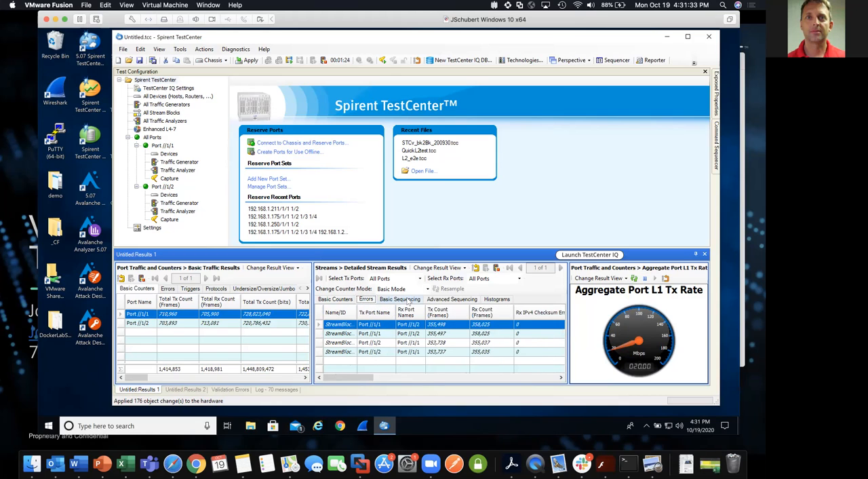
{"action": "left_click", "coordinate": [400, 299]}
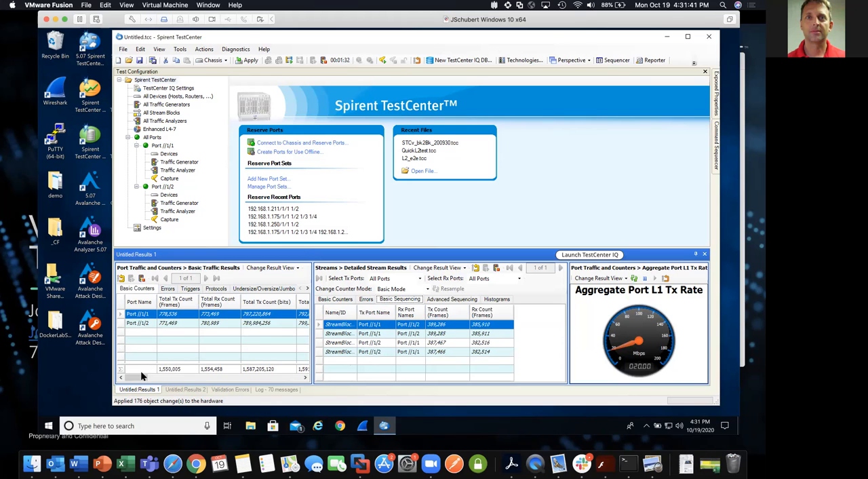
Review the L1 rate counters and the error columns of the Basic Traffic Results.
{"action": "left_click_drag", "start_coordinate": [141, 377], "coordinate": [196, 377]}
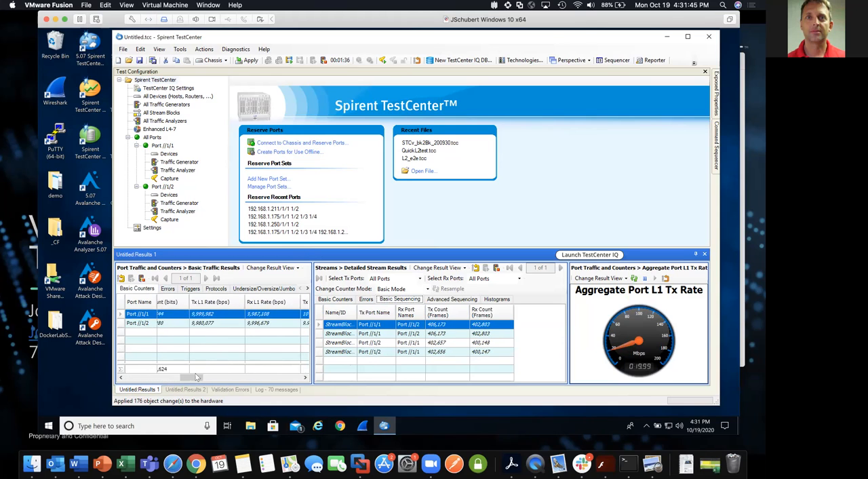
{"action": "left_click", "coordinate": [170, 290]}
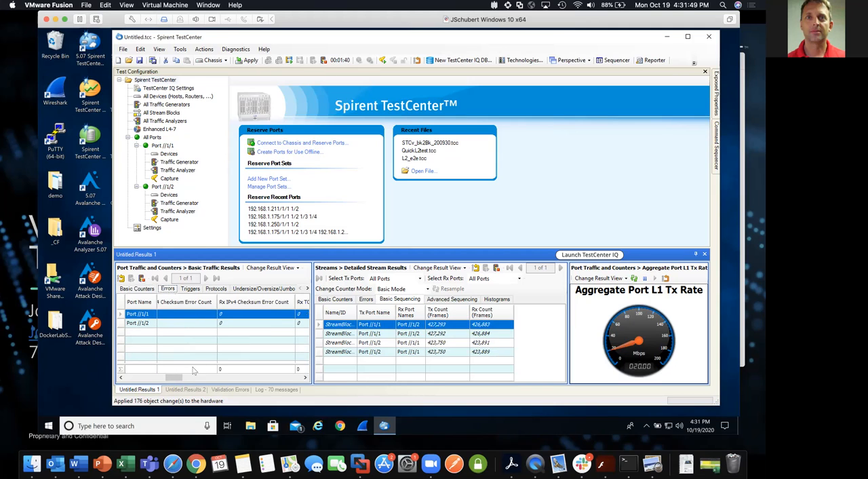
{"action": "left_click_drag", "start_coordinate": [180, 378], "coordinate": [278, 378]}
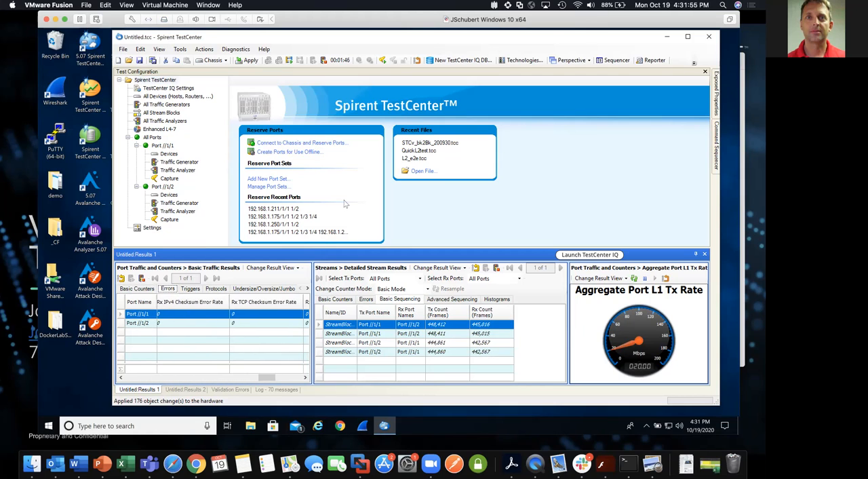
Stop traffic on all ports.
{"action": "left_click", "coordinate": [344, 204]}
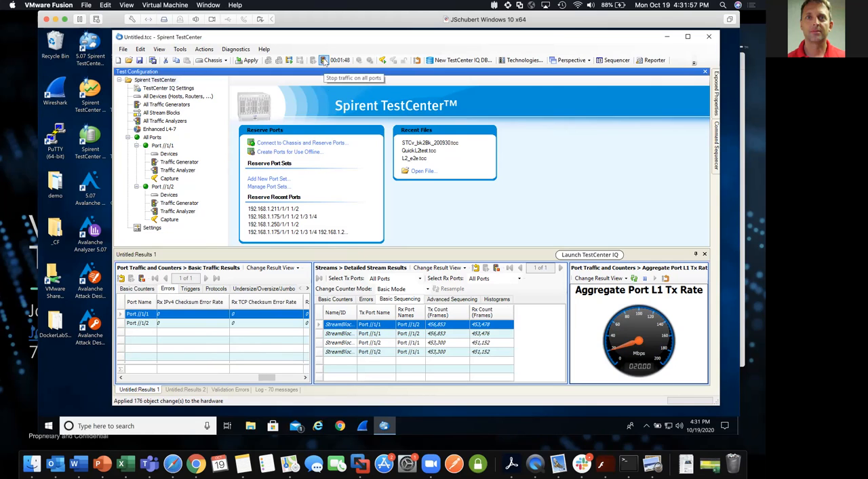
{"action": "left_click", "coordinate": [324, 60]}
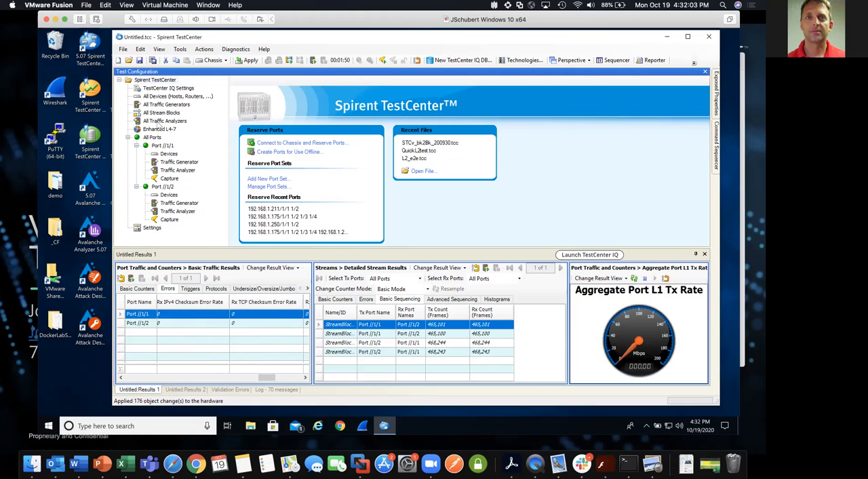
Examine the settings columns of all stream blocks across both ports.
{"action": "left_click", "coordinate": [163, 112]}
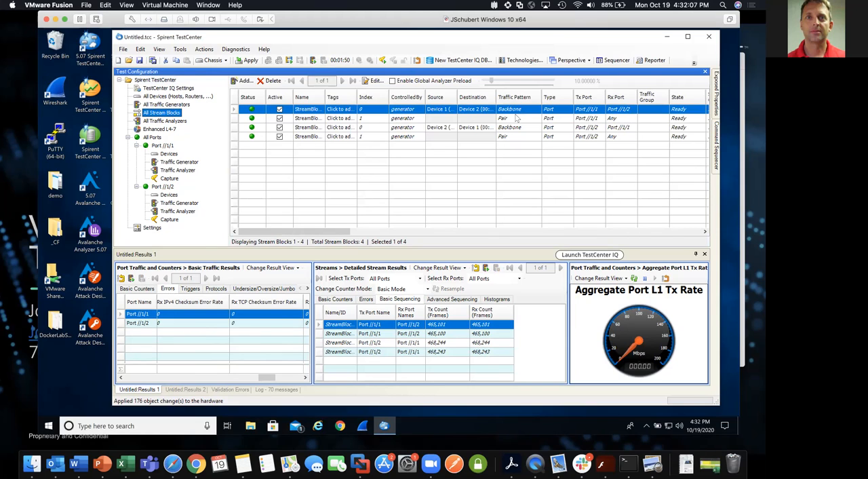
{"action": "mouse_move", "coordinate": [343, 231]}
{"action": "left_mouse_down"}
{"action": "mouse_move", "coordinate": [516, 229]}
{"action": "mouse_move", "coordinate": [631, 213]}
{"action": "left_mouse_up"}
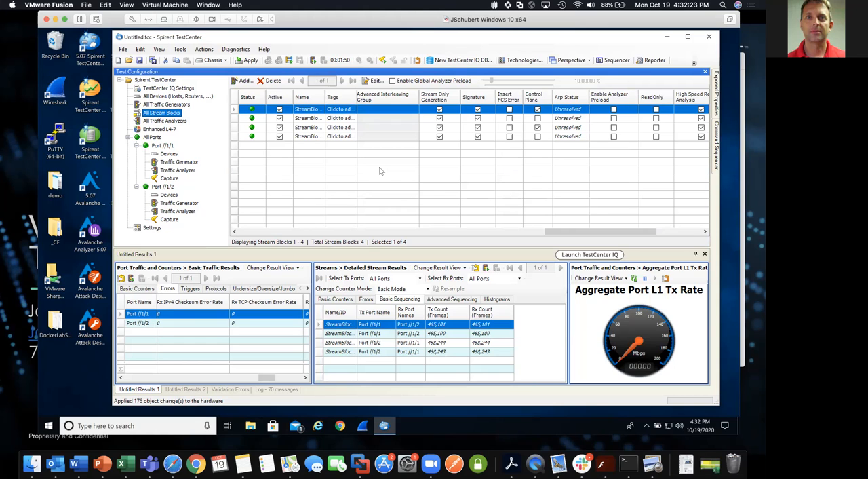
{"action": "key", "text": "ctrl+Up"}
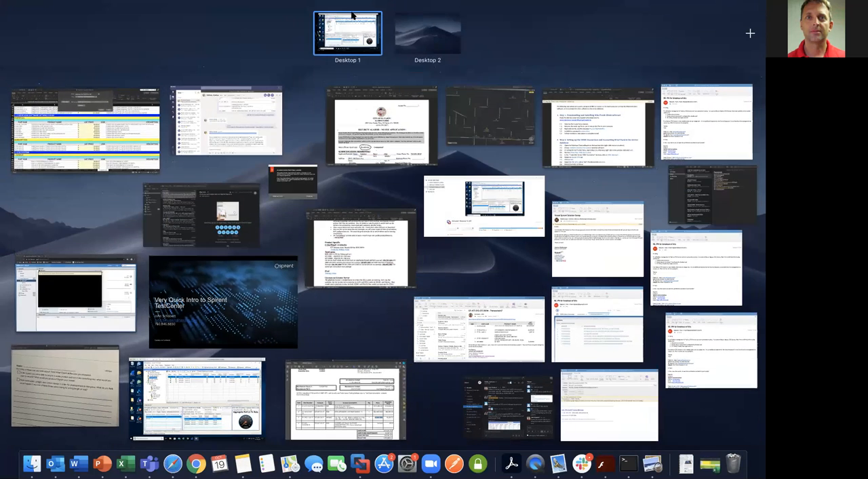
{"action": "left_click", "coordinate": [352, 17]}
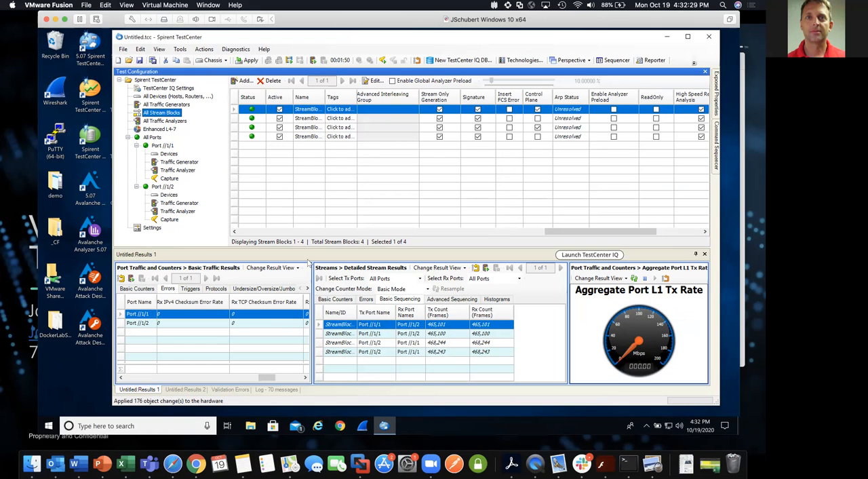